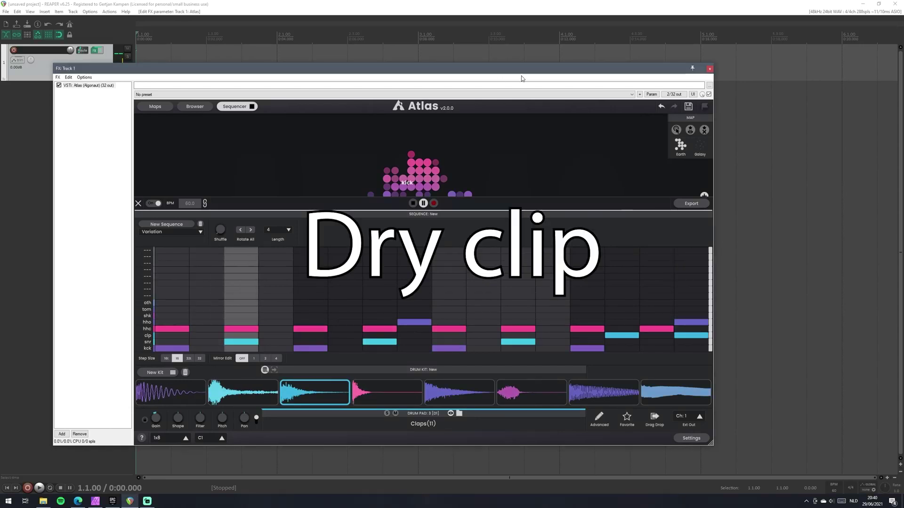
Step: Reposition the FX window clear of the track controls and try out the Shuffle amount on the playing sequence
{"action": "left_click_drag", "start_coordinate": [522, 73], "coordinate": [609, 71]}
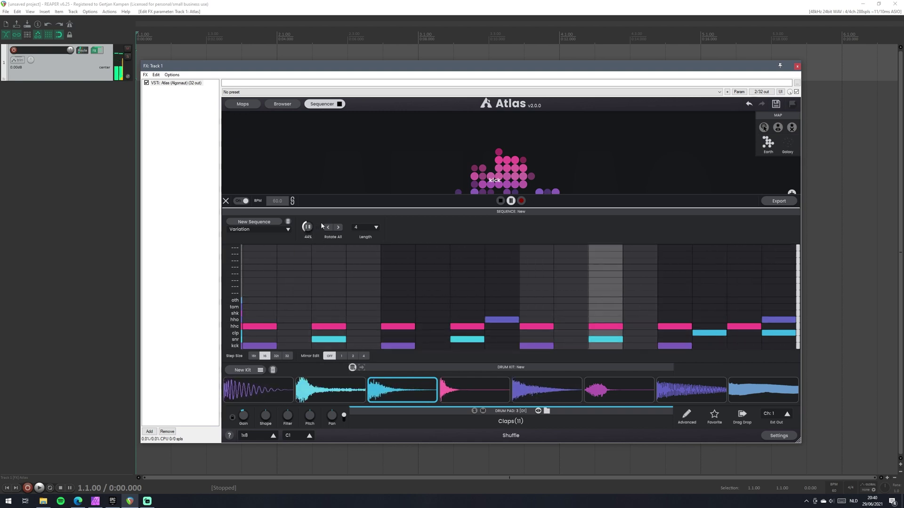
{"action": "left_click_drag", "start_coordinate": [308, 232], "coordinate": [360, 203]}
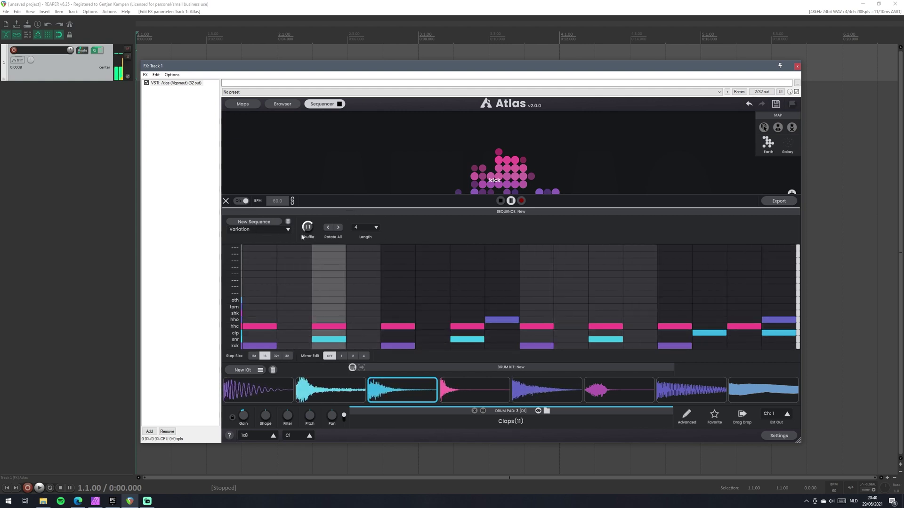
{"action": "mouse_move", "coordinate": [306, 233]}
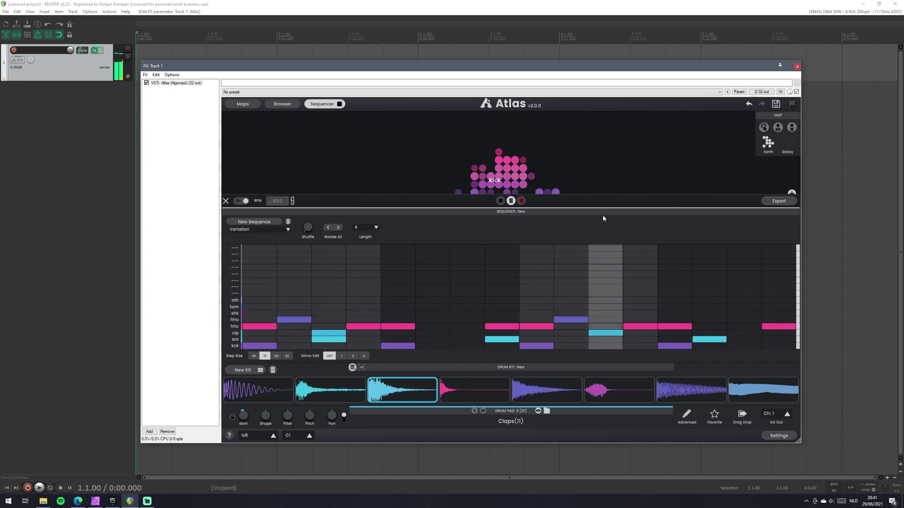
Step: Try several Variation sequences based on the original drum pattern, undoing each one before generating another
{"action": "left_click", "coordinate": [748, 104]}
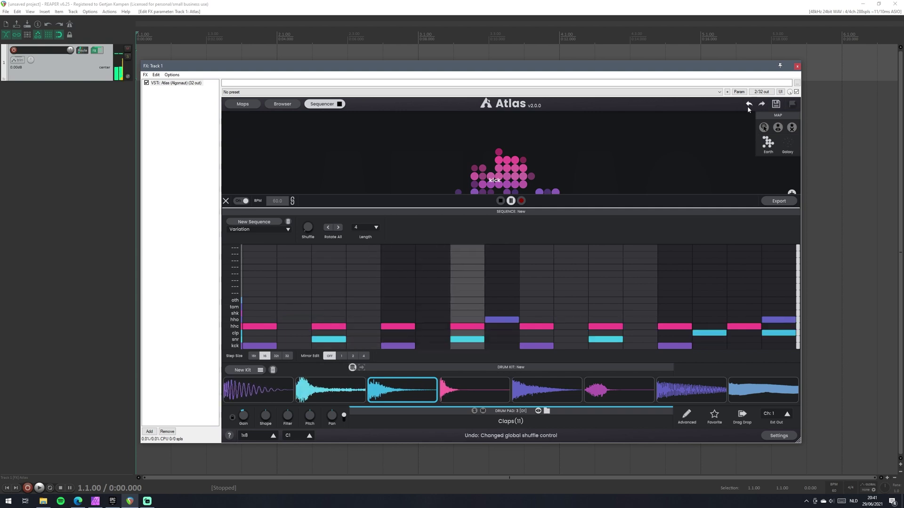
{"action": "left_click", "coordinate": [259, 224]}
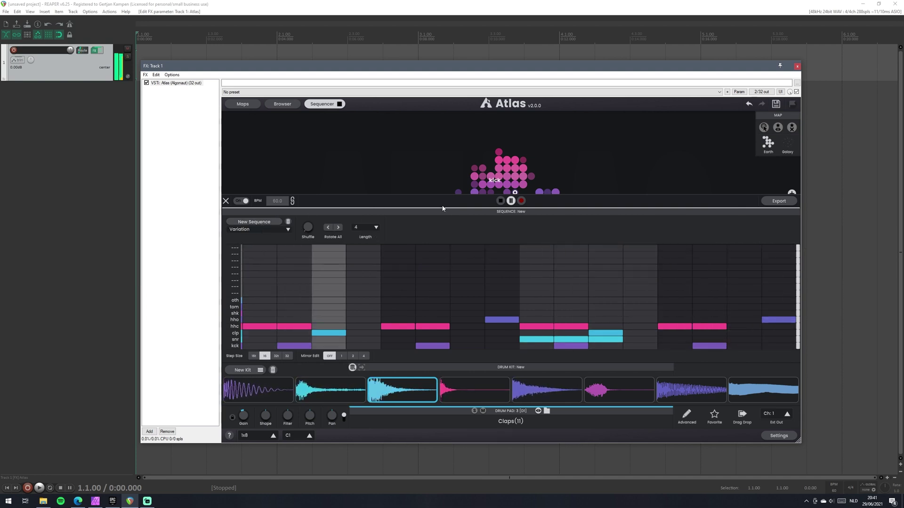
{"action": "left_click", "coordinate": [747, 105]}
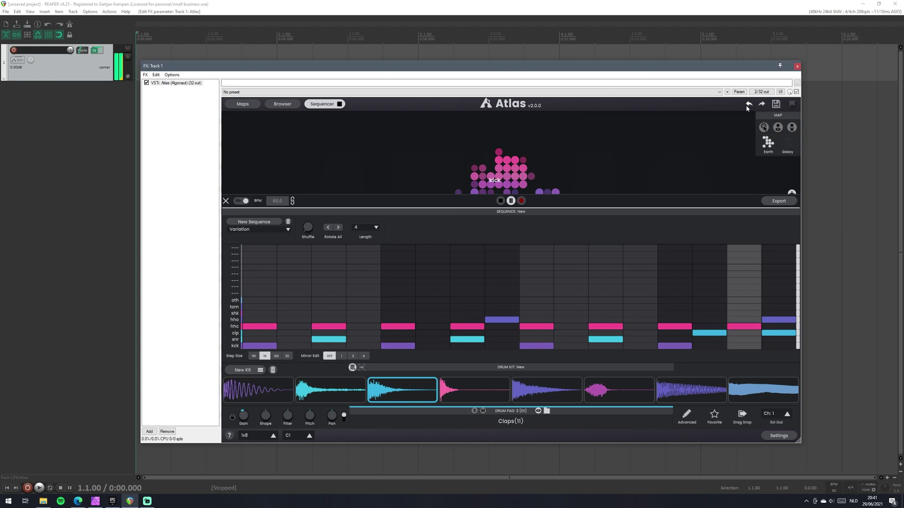
{"action": "left_click", "coordinate": [262, 228]}
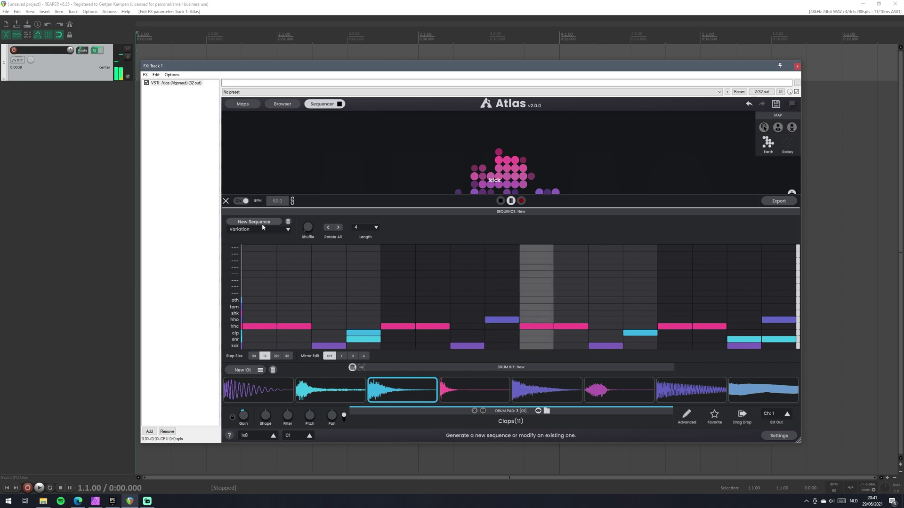
{"action": "left_click", "coordinate": [748, 103]}
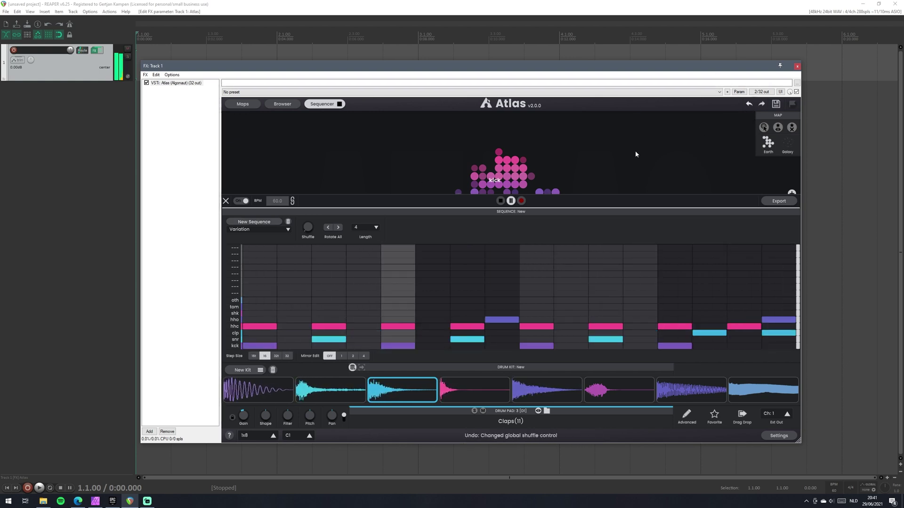
{"action": "left_click", "coordinate": [257, 225]}
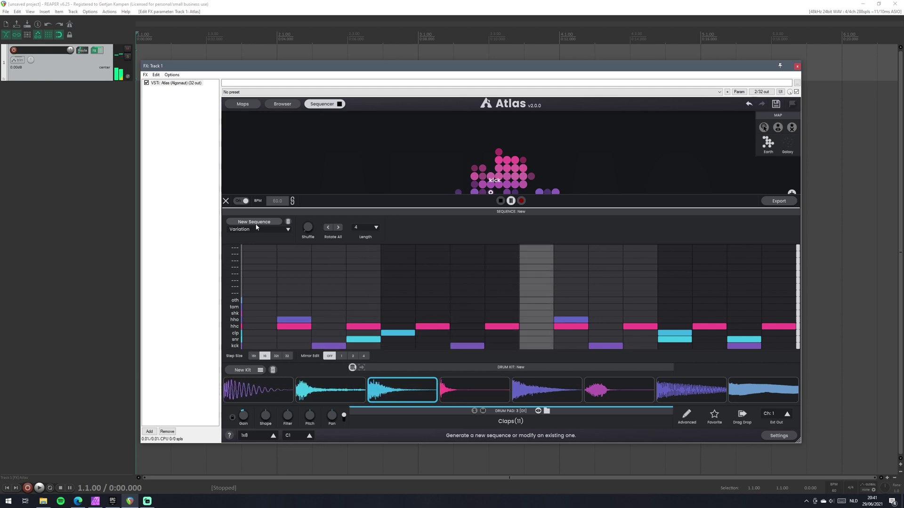
{"action": "left_click", "coordinate": [747, 106]}
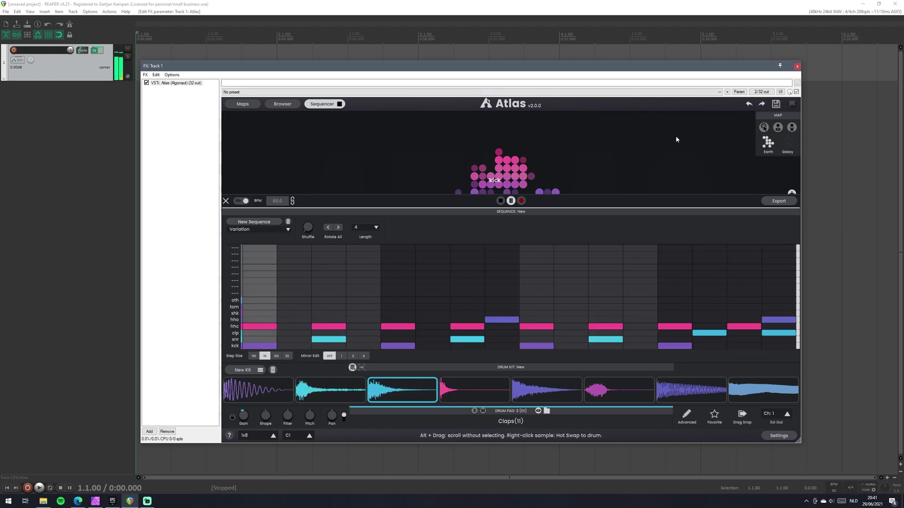
Step: Add a shaker hit on step 4 and an "oth" hit on step 13, and swap the shaker pad's sample
{"action": "left_click", "coordinate": [348, 313]}
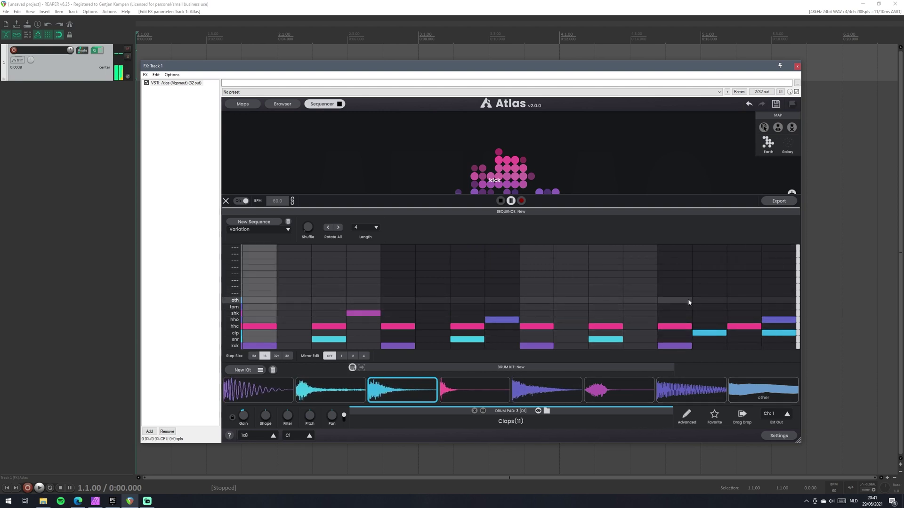
{"action": "left_click", "coordinate": [664, 301]}
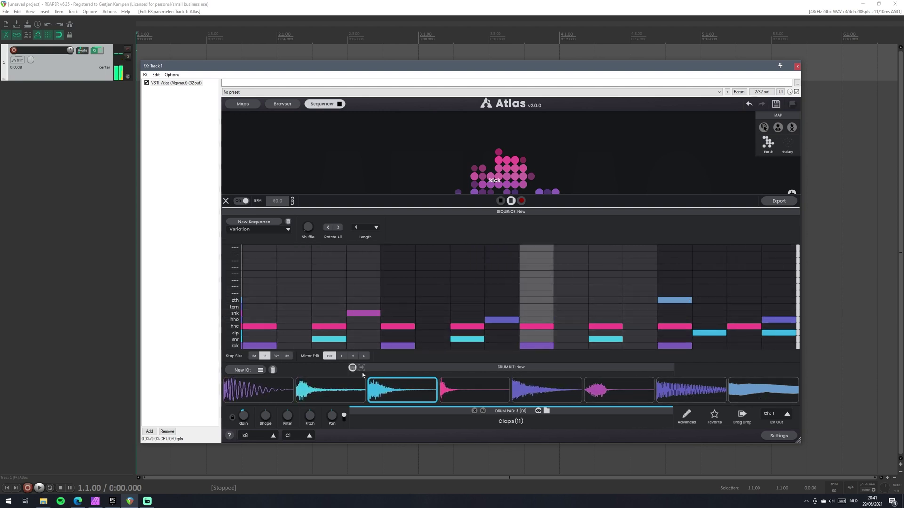
{"action": "mouse_move", "coordinate": [526, 389]}
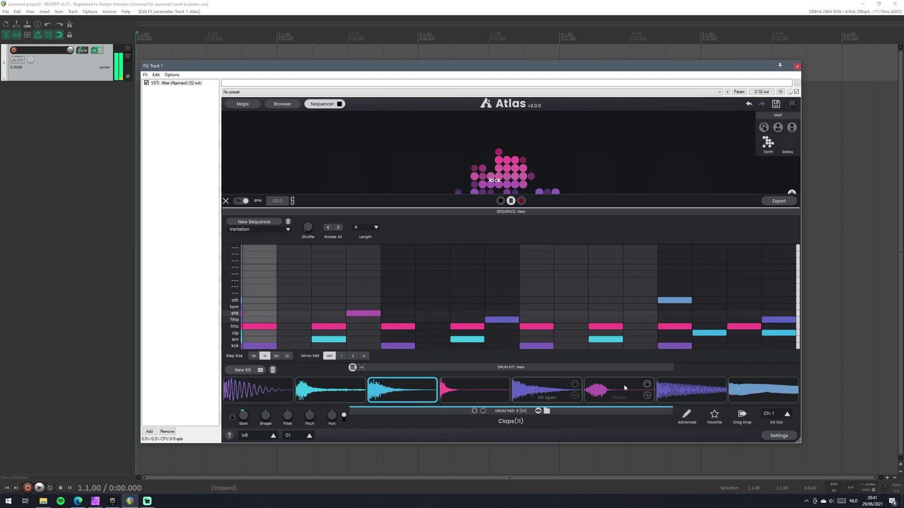
{"action": "left_click", "coordinate": [646, 395]}
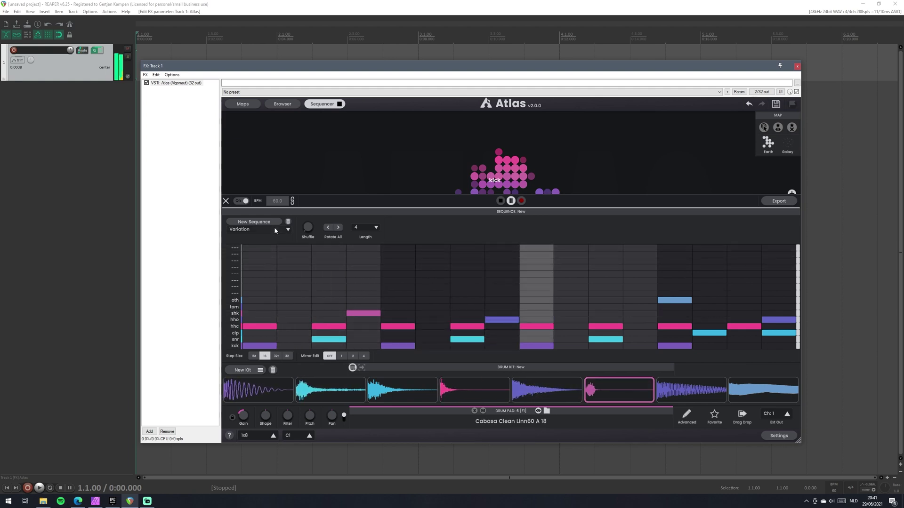
Step: Try Variation sequences of the extended pattern, including variations on a variation, and undo back to the base pattern
{"action": "left_click", "coordinate": [241, 222]}
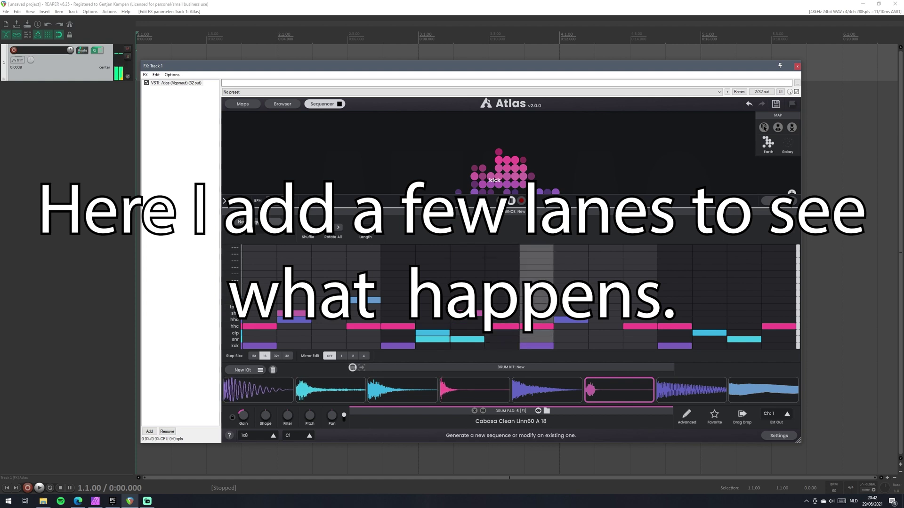
{"action": "left_click", "coordinate": [749, 104]}
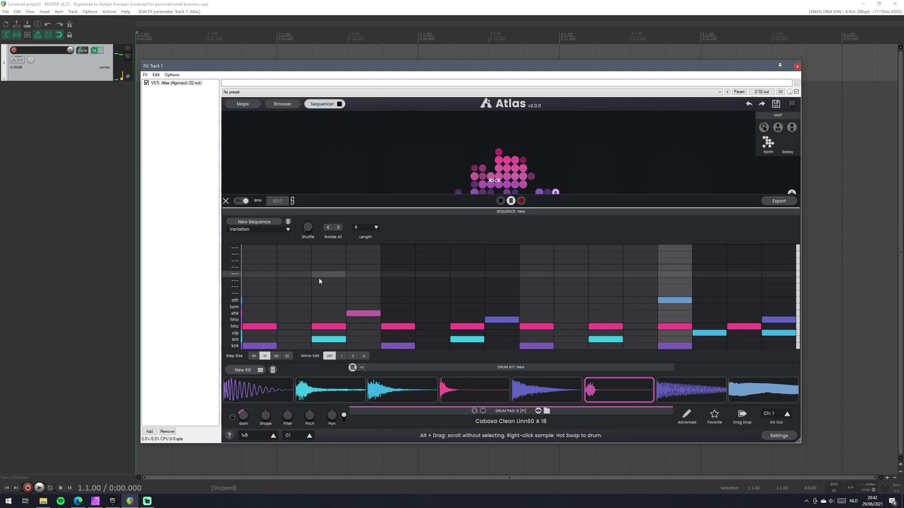
{"action": "left_click", "coordinate": [260, 223]}
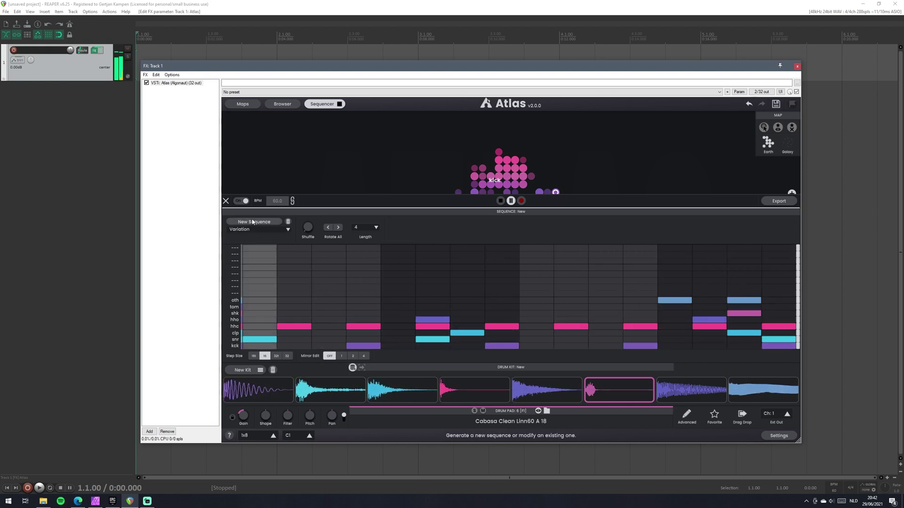
{"action": "left_click", "coordinate": [253, 221]}
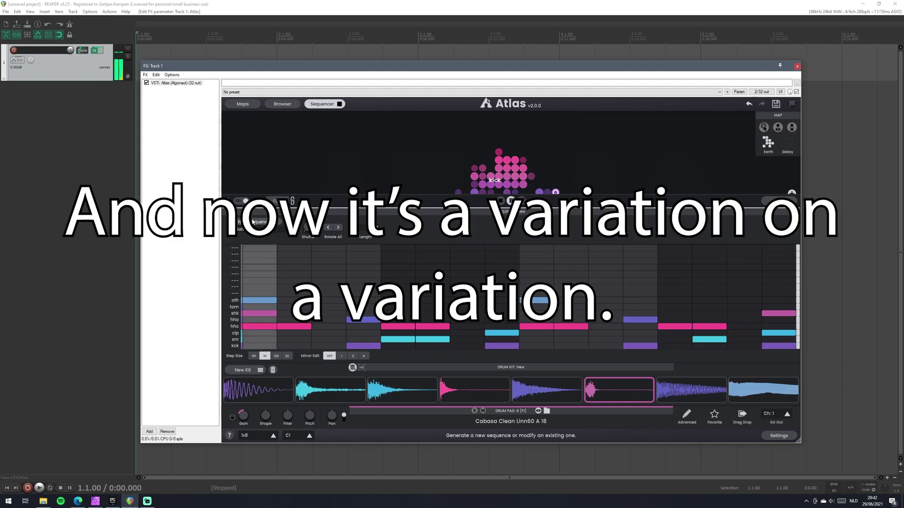
{"action": "left_click", "coordinate": [252, 222]}
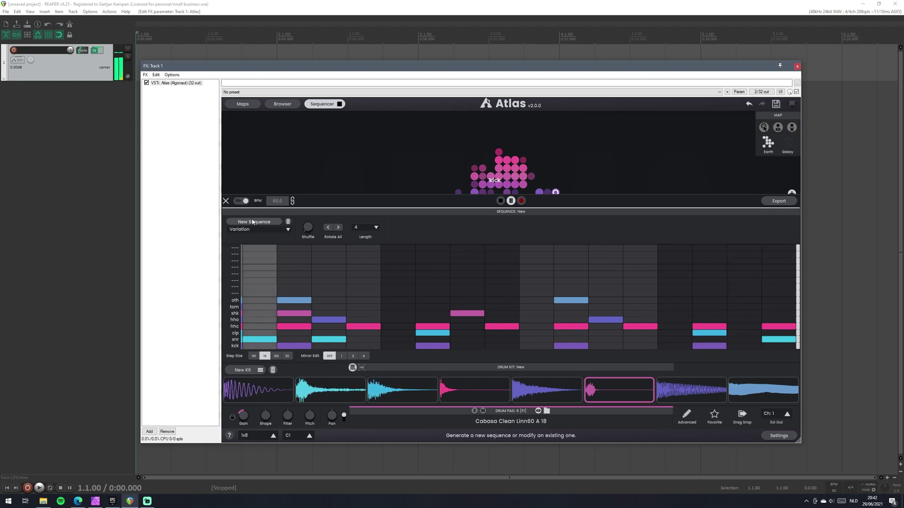
{"action": "left_click", "coordinate": [748, 104]}
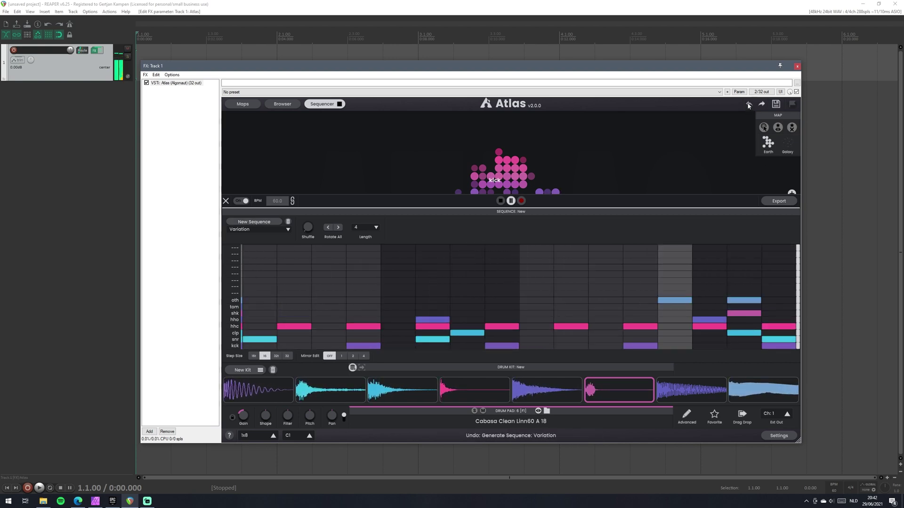
Step: Keep Variation as the sequence generation type and raise the global Shuffle amount
{"action": "left_click", "coordinate": [269, 231]}
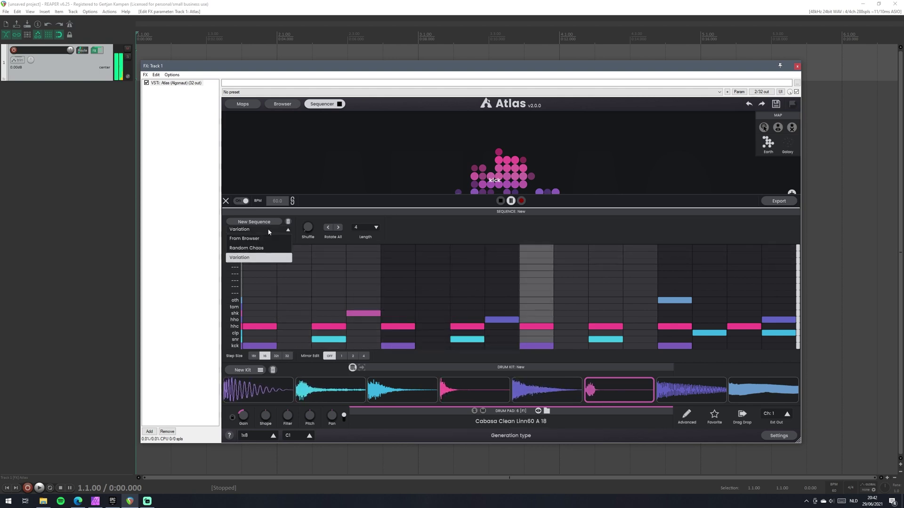
{"action": "left_click", "coordinate": [266, 230]}
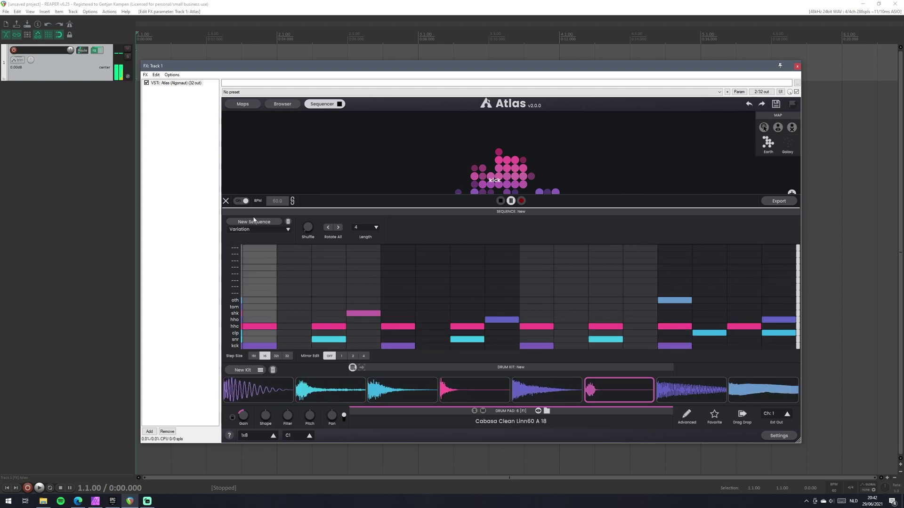
{"action": "left_click_drag", "start_coordinate": [307, 227], "coordinate": [318, 207]}
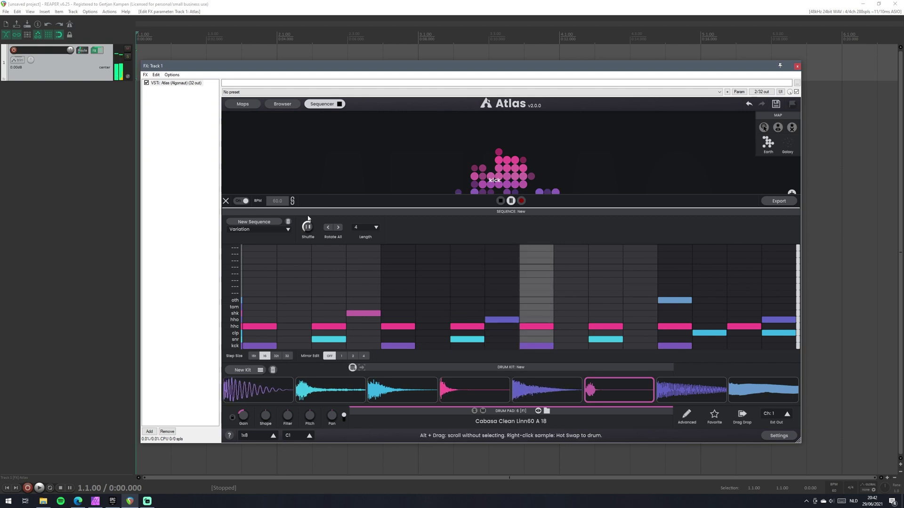
Step: Generate five successive Variation sequences from the shuffled pattern, each building on the previous one
{"action": "left_click", "coordinate": [263, 222]}
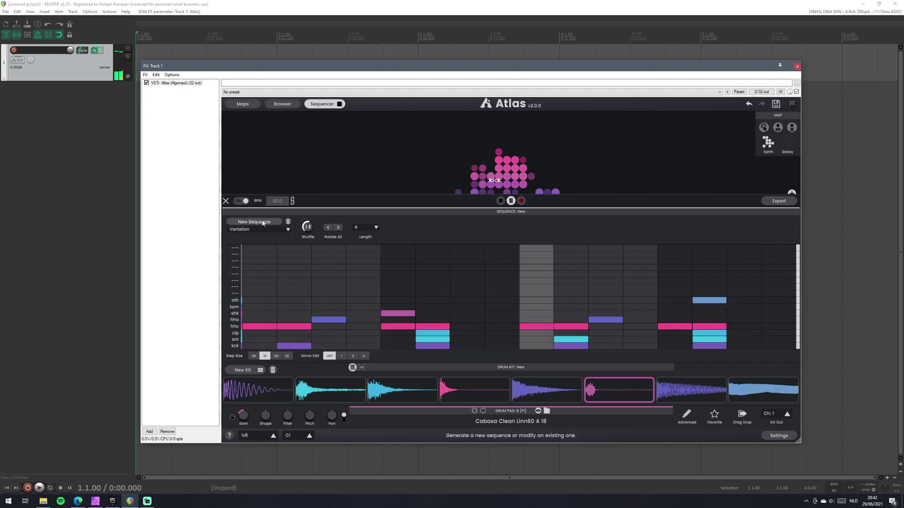
{"action": "left_click", "coordinate": [263, 222]}
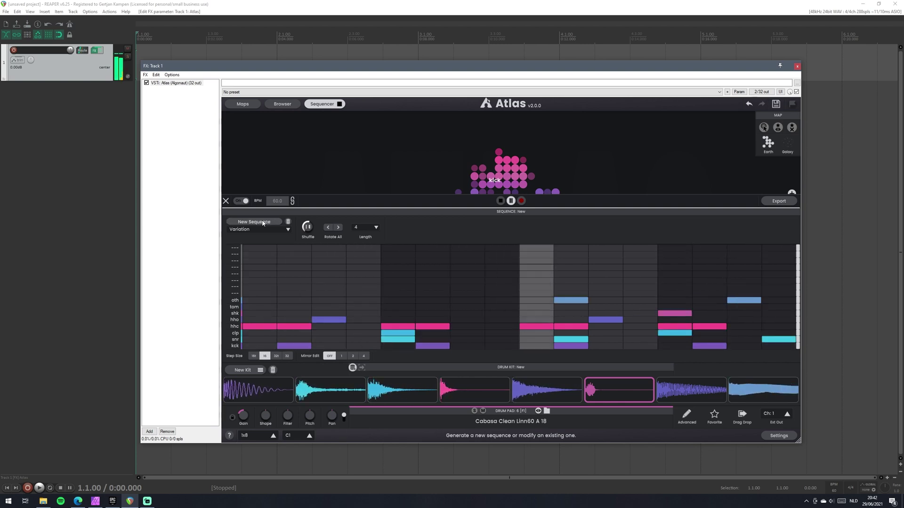
{"action": "left_click", "coordinate": [263, 222]}
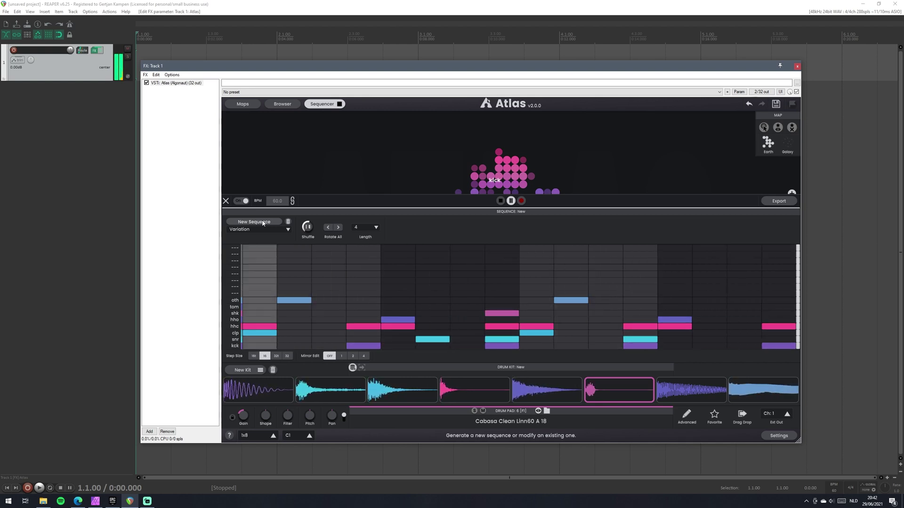
{"action": "left_click", "coordinate": [263, 223]}
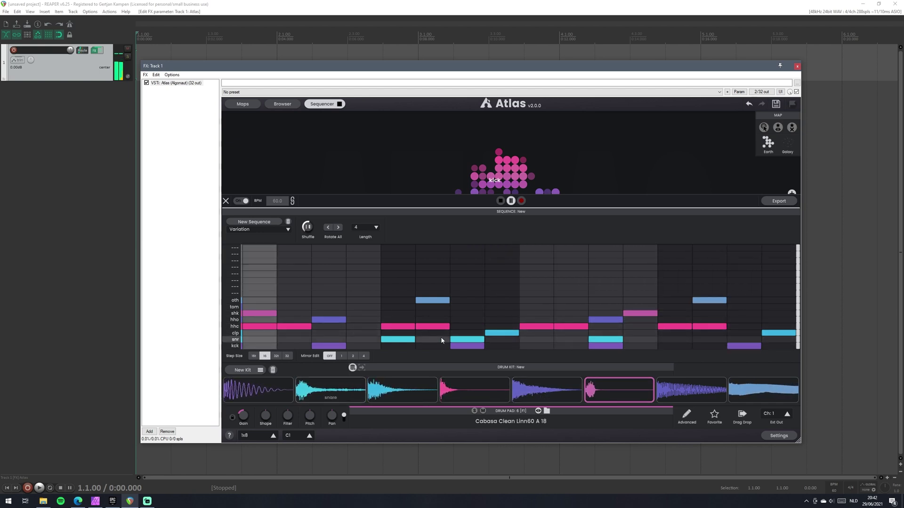
{"action": "left_click", "coordinate": [255, 222]}
Step: Generate a Variation sequence at each step size: 32nd triplets, 32nd notes, and 16th notes
{"action": "left_click", "coordinate": [281, 355]}
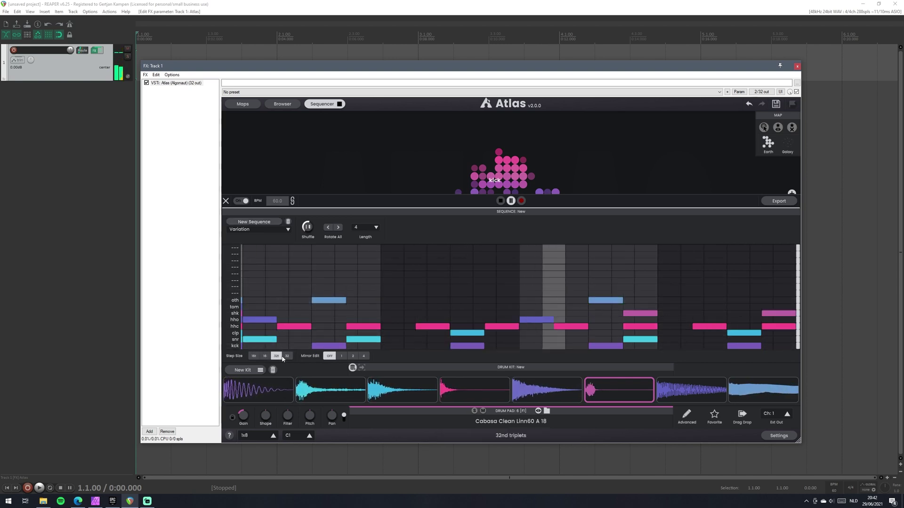
{"action": "left_click", "coordinate": [261, 223]}
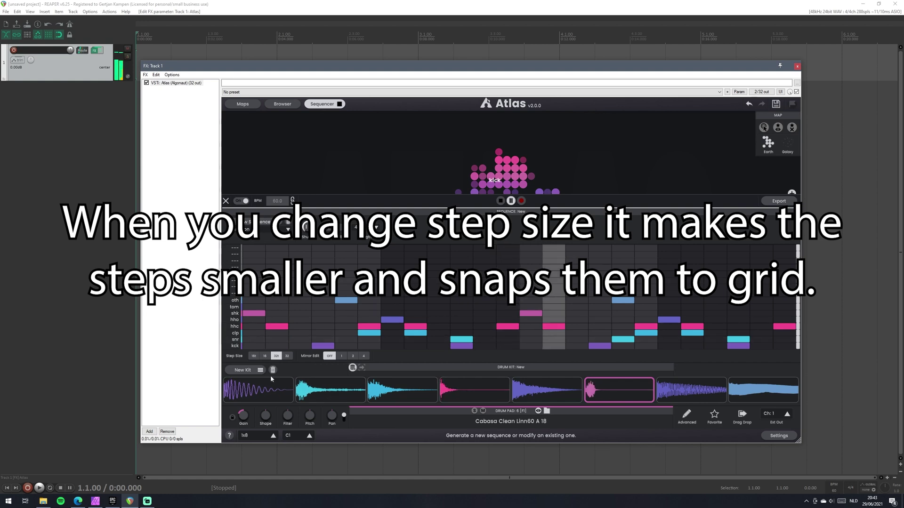
{"action": "left_click", "coordinate": [286, 356]}
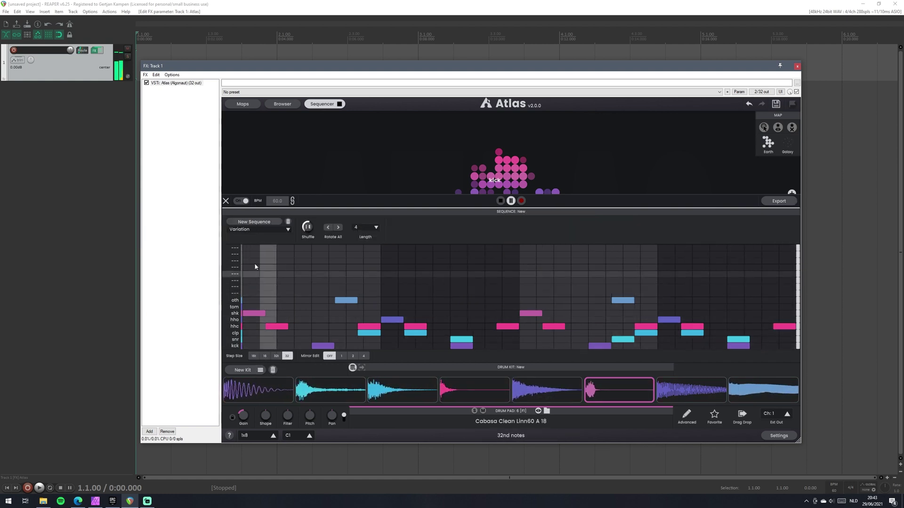
{"action": "left_click", "coordinate": [253, 222]}
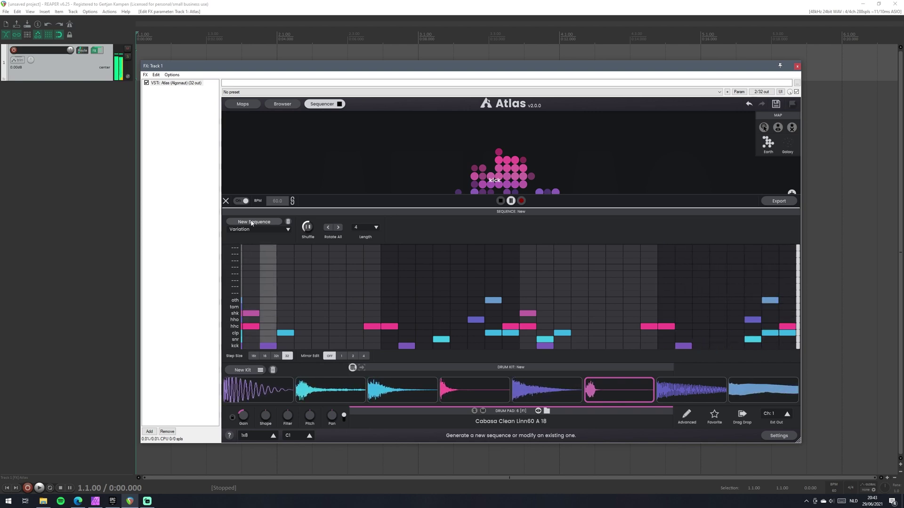
{"action": "left_click", "coordinate": [265, 355]}
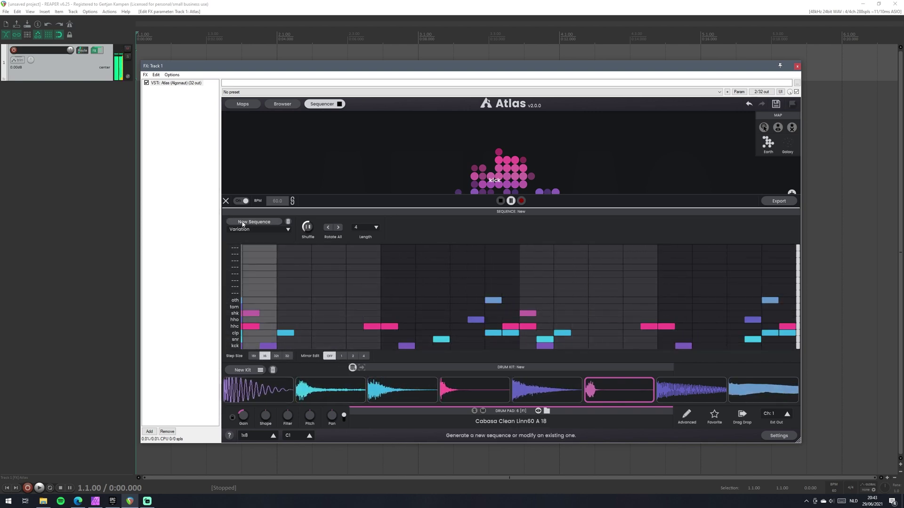
{"action": "left_click", "coordinate": [243, 222]}
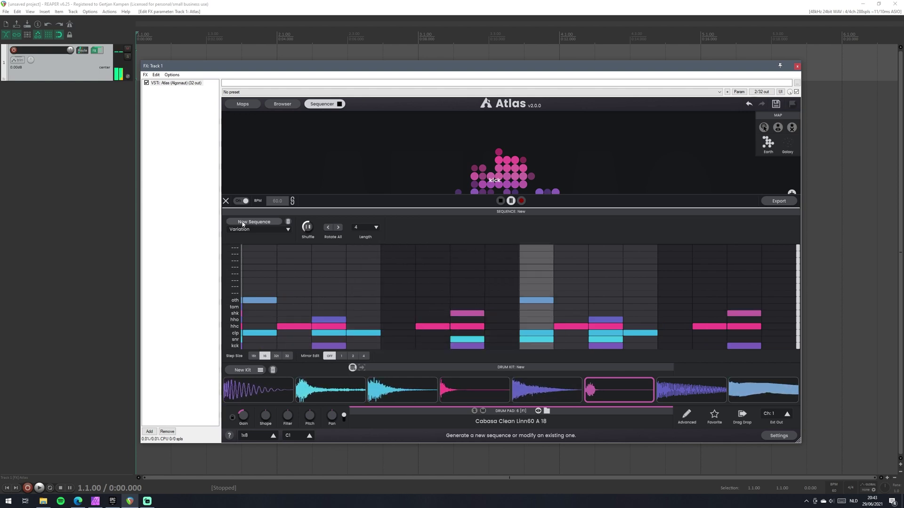
Step: Undo the generated Variation sequences back to the base pattern with the added shaker and "oth" hits
{"action": "left_click", "coordinate": [749, 104]}
{"action": "left_click", "coordinate": [751, 104]}
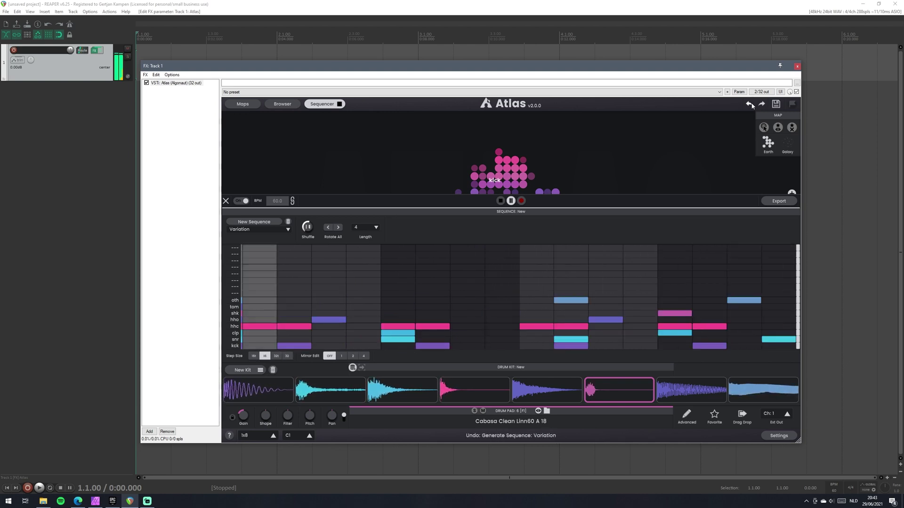
{"action": "left_click", "coordinate": [750, 104]}
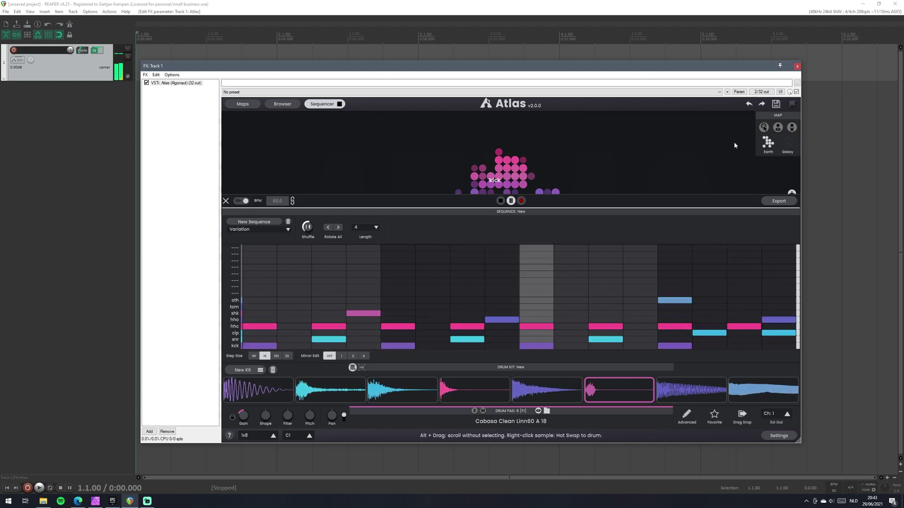